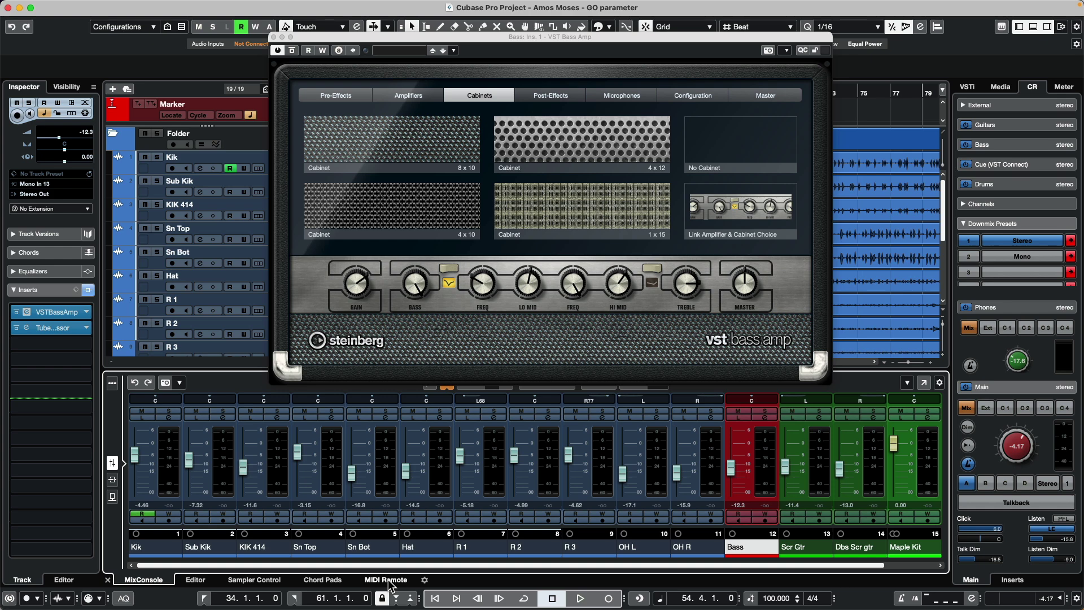
- Show the MIDI Remote view and the bass amp's quick controls, and look through the parameters assignable to the first quick control
left_click(389, 582)
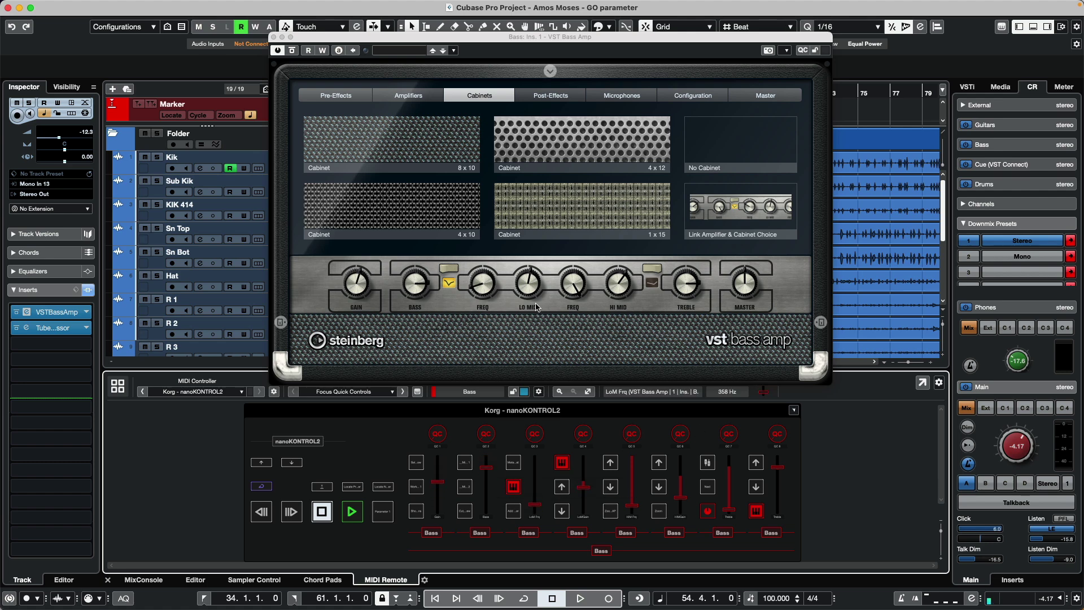
mouse_move(599, 274)
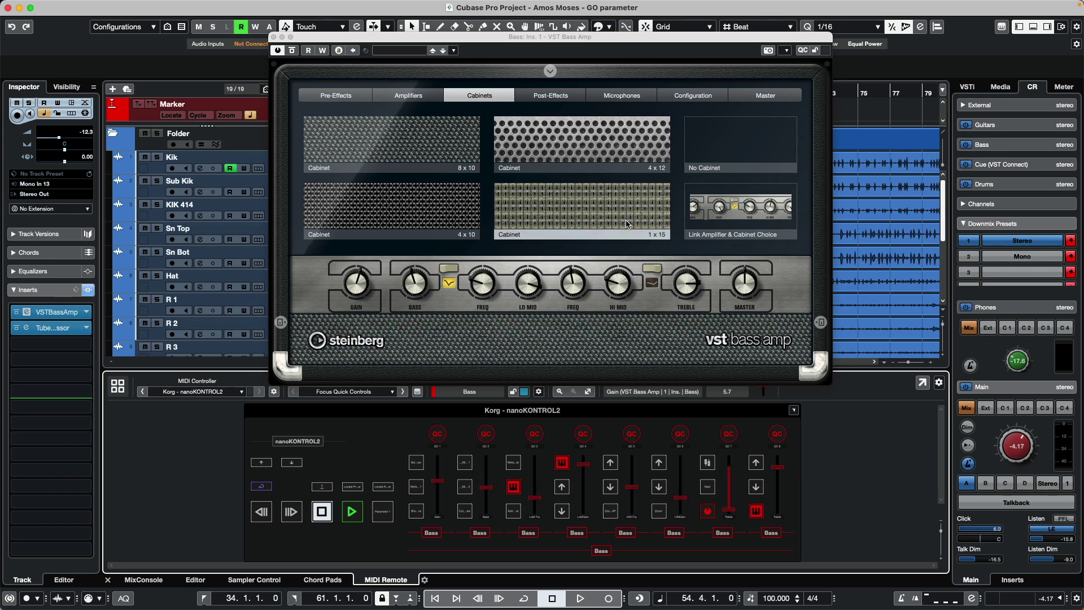
left_click(801, 52)
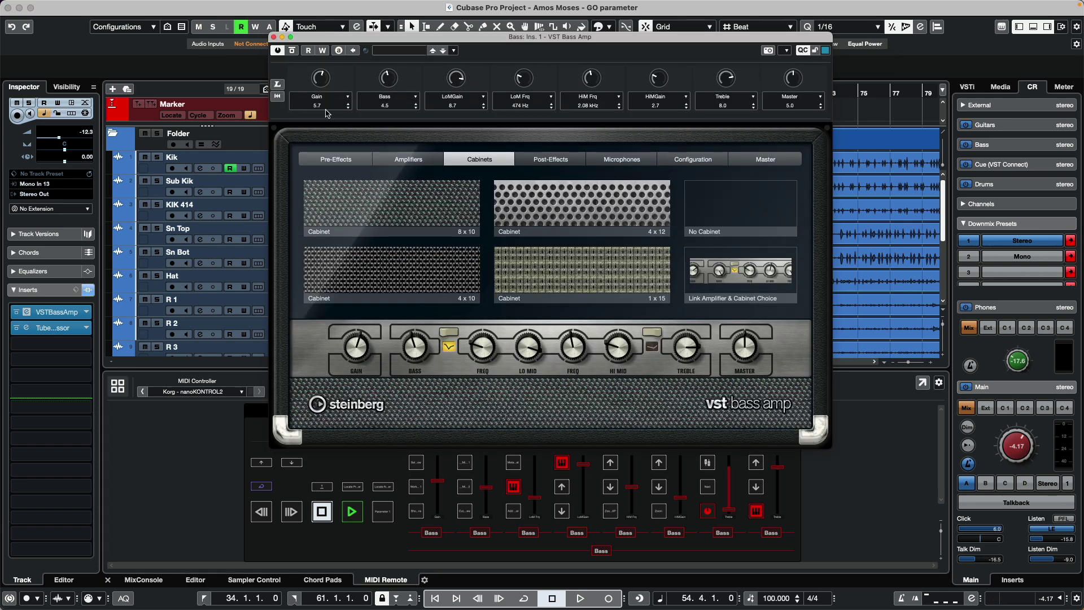
left_click(338, 97)
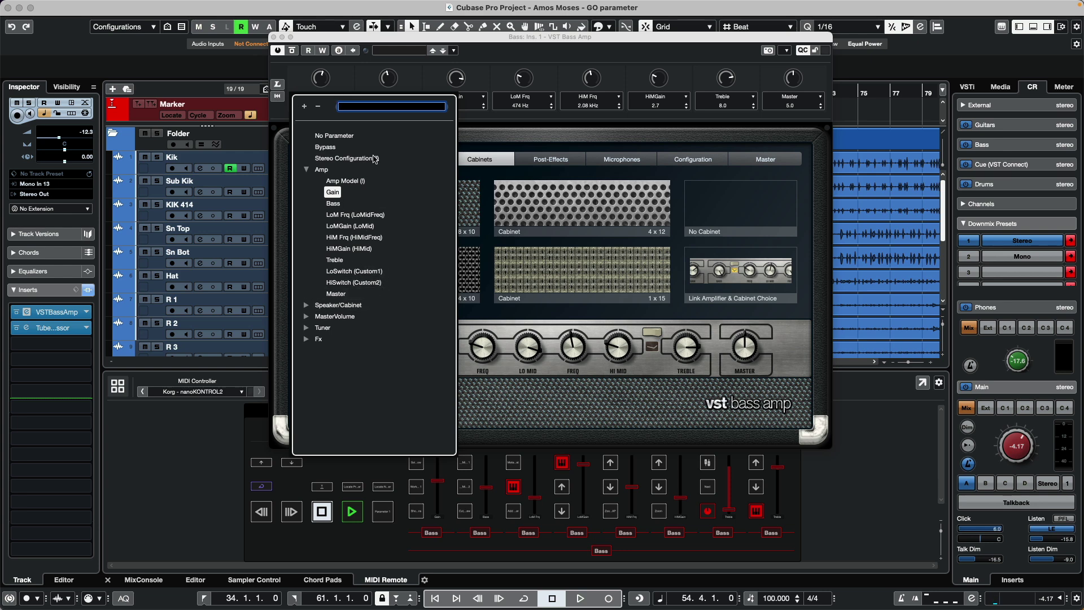
left_click(423, 82)
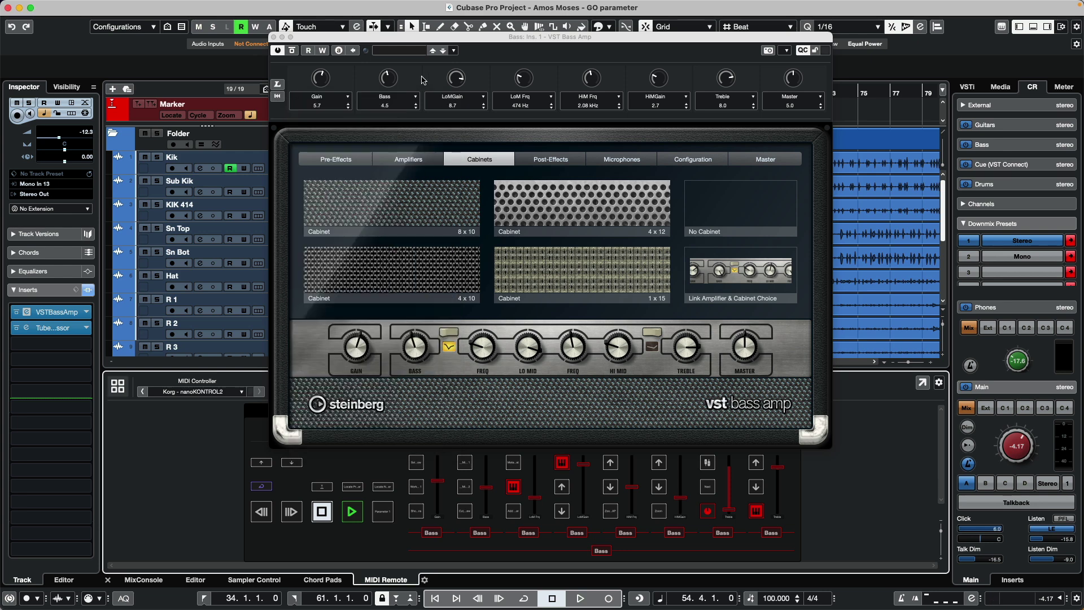
- Using learn mode, assign LoSwitch and then Gain to the bass amp's first quick control, turning Gain to about 4.1
left_click(278, 86)
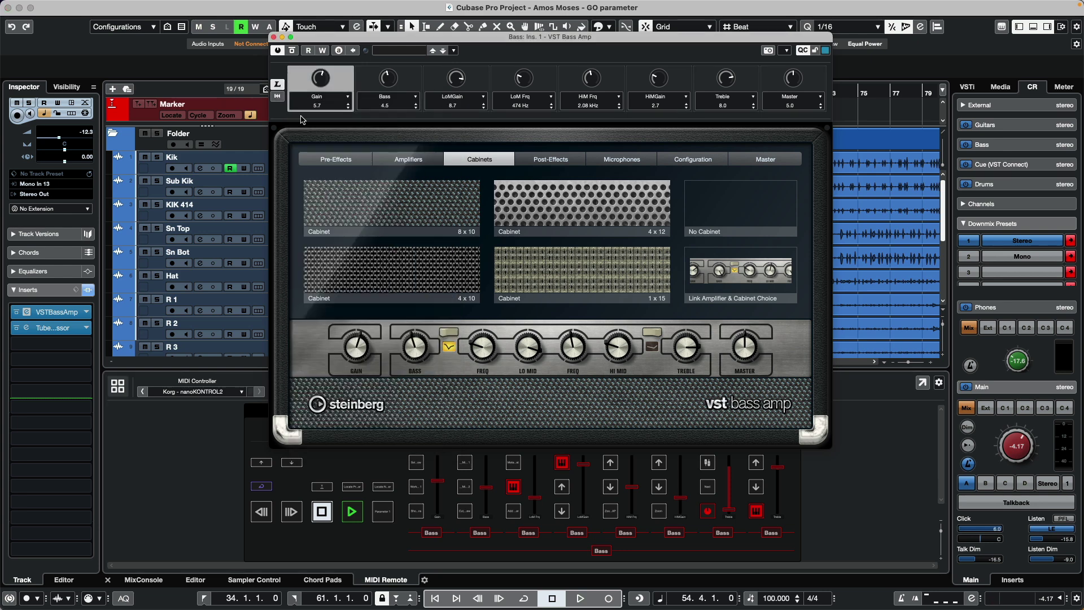
left_click(445, 333)
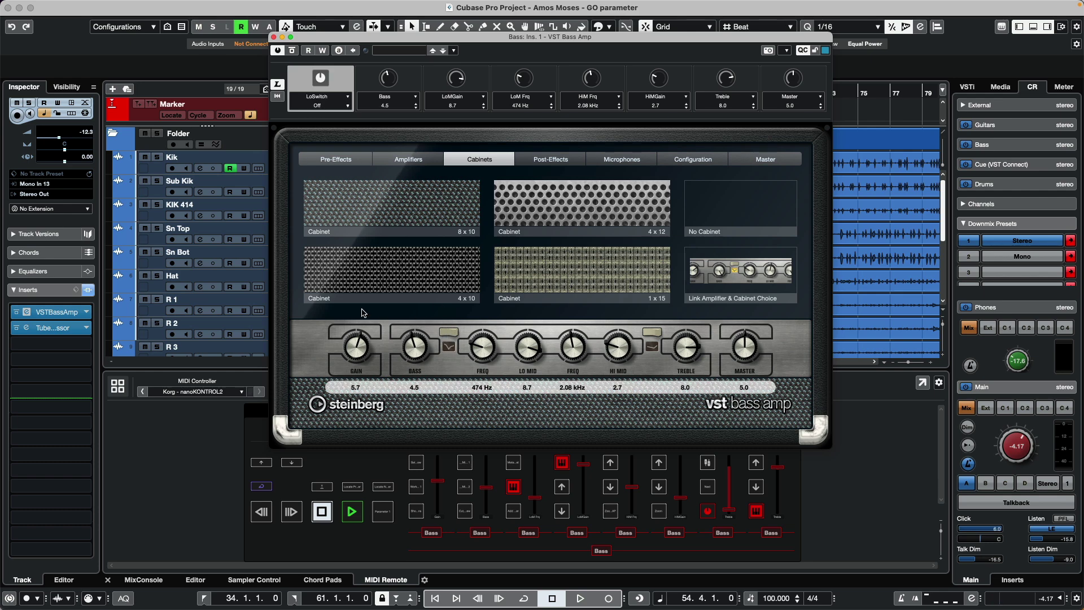
left_click(351, 354)
left_click_drag(352, 357, 351, 339)
left_click(277, 86)
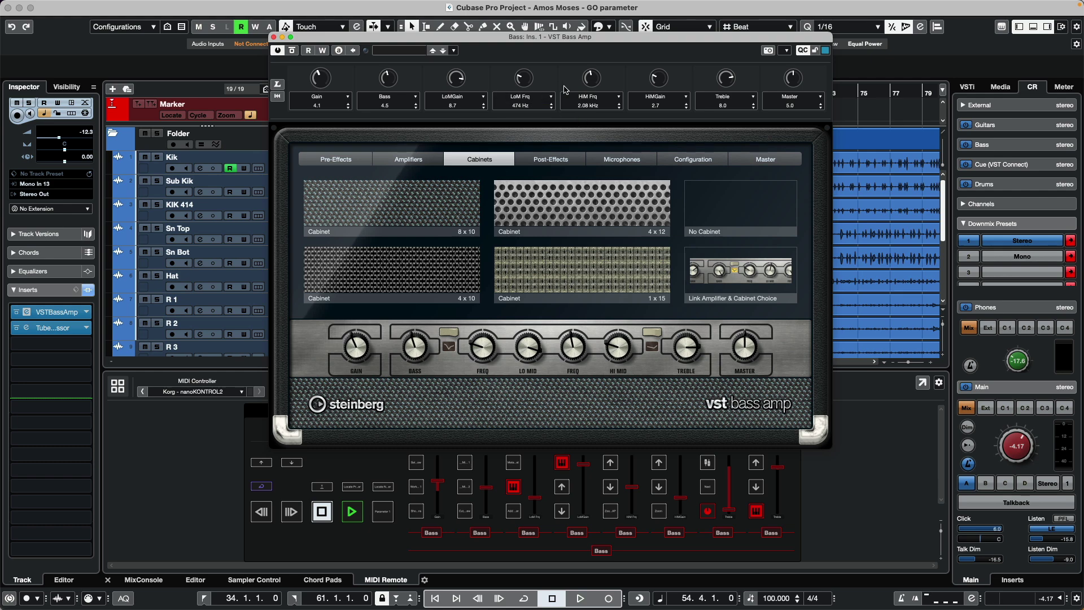
- Switch the bass amp to its Post-Effects section and hide the quick controls
left_click(547, 161)
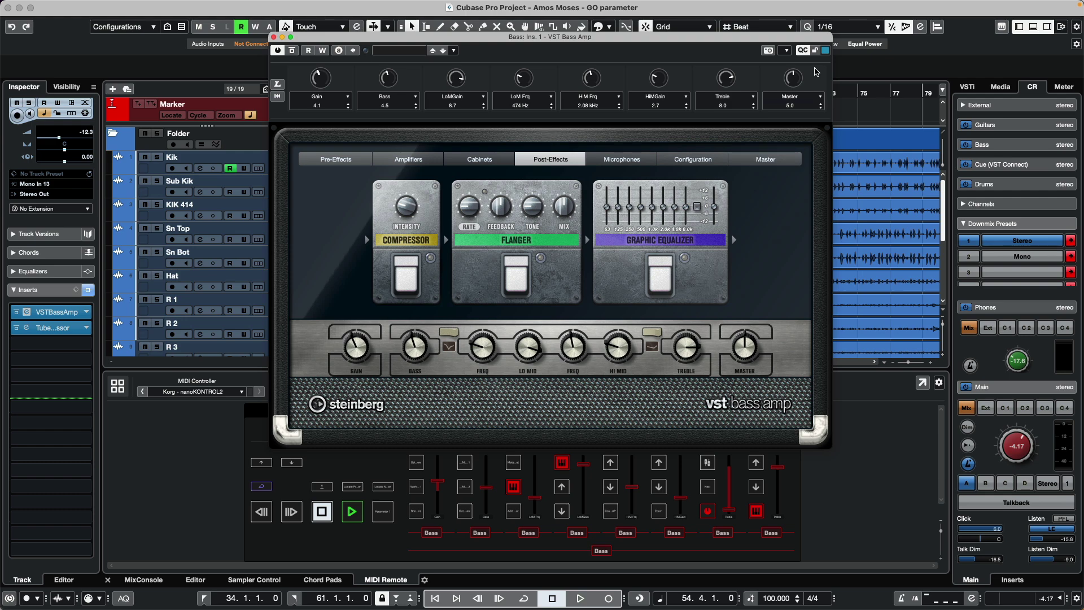
left_click(802, 51)
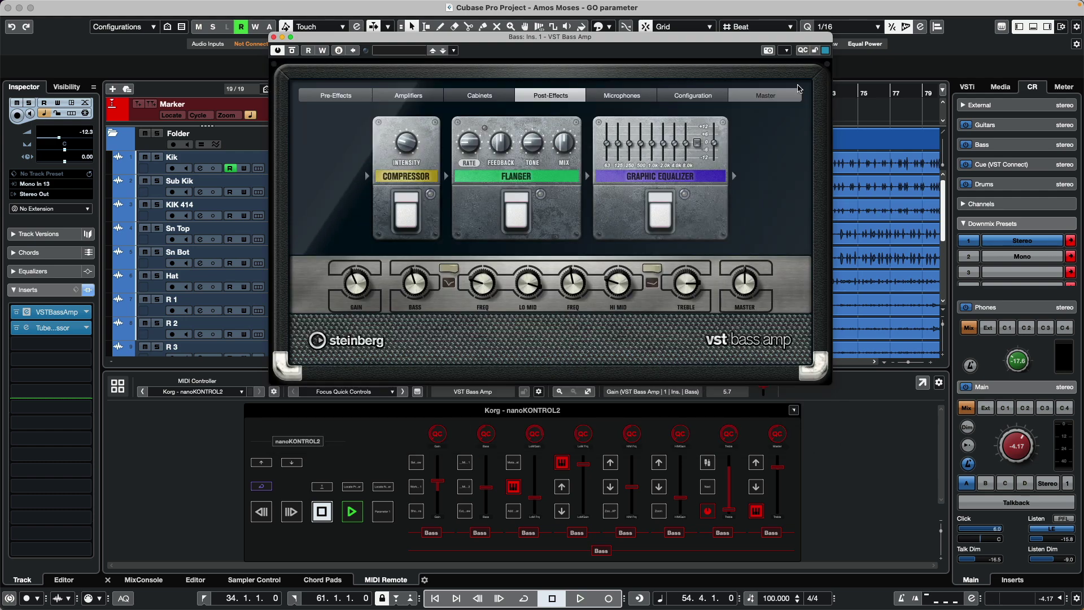
- Open the Remote Control Editor for VST Bass Amp and reposition its window
left_click(786, 51)
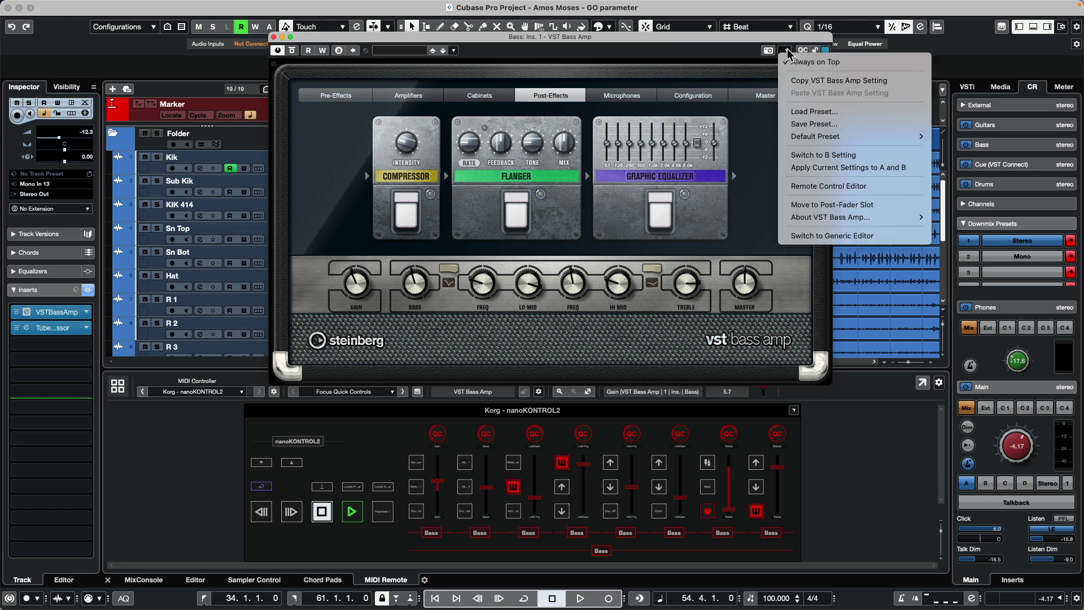
left_click(788, 52)
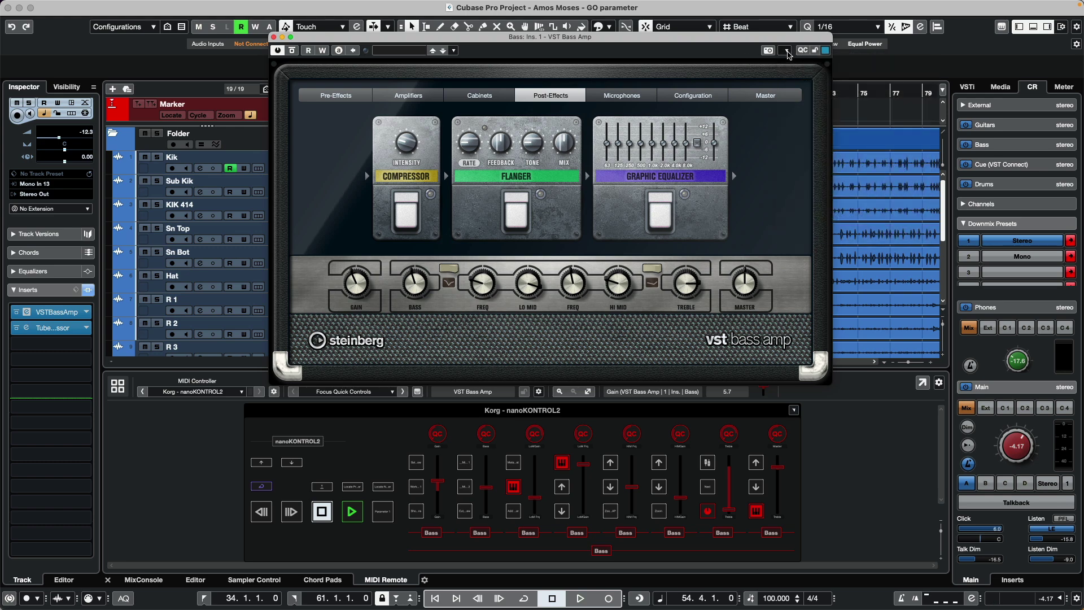
left_click(788, 51)
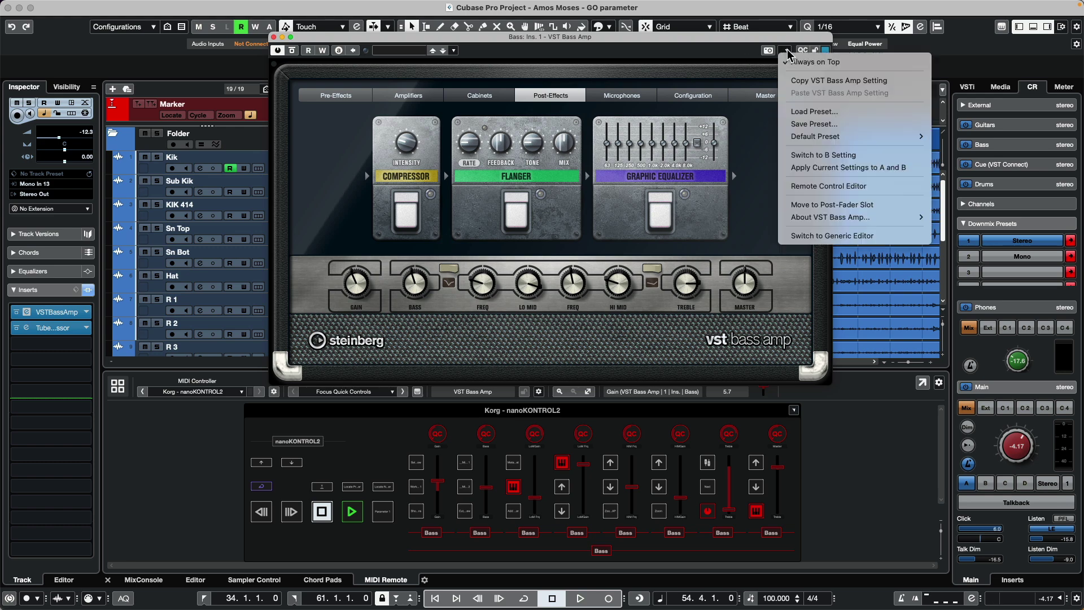
left_click(833, 186)
left_click_drag(669, 20, 548, 20)
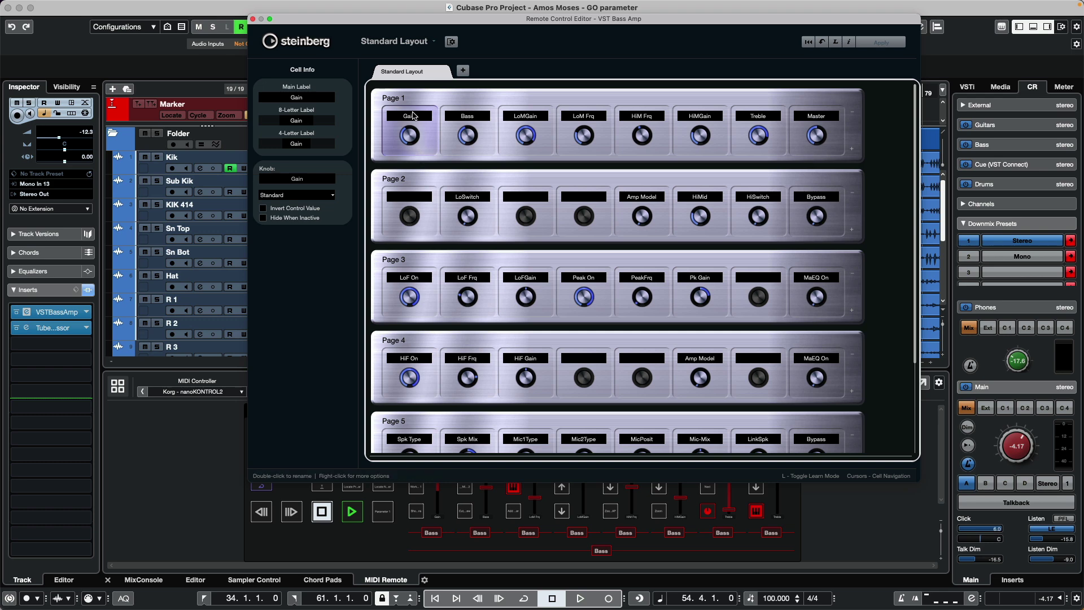
- Examine the parameter pages of the Standard Layout and its cell layout configuration
scroll(650, 169, "down", 1)
scroll(649, 175, "down", 3)
scroll(646, 179, "up", 4)
left_click(453, 42)
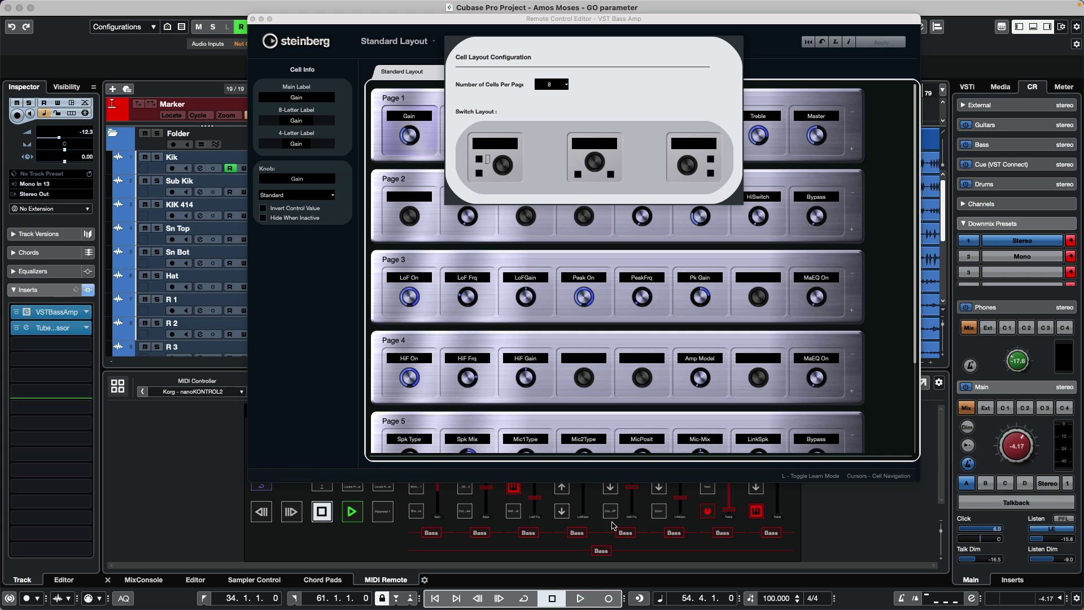
left_click(779, 66)
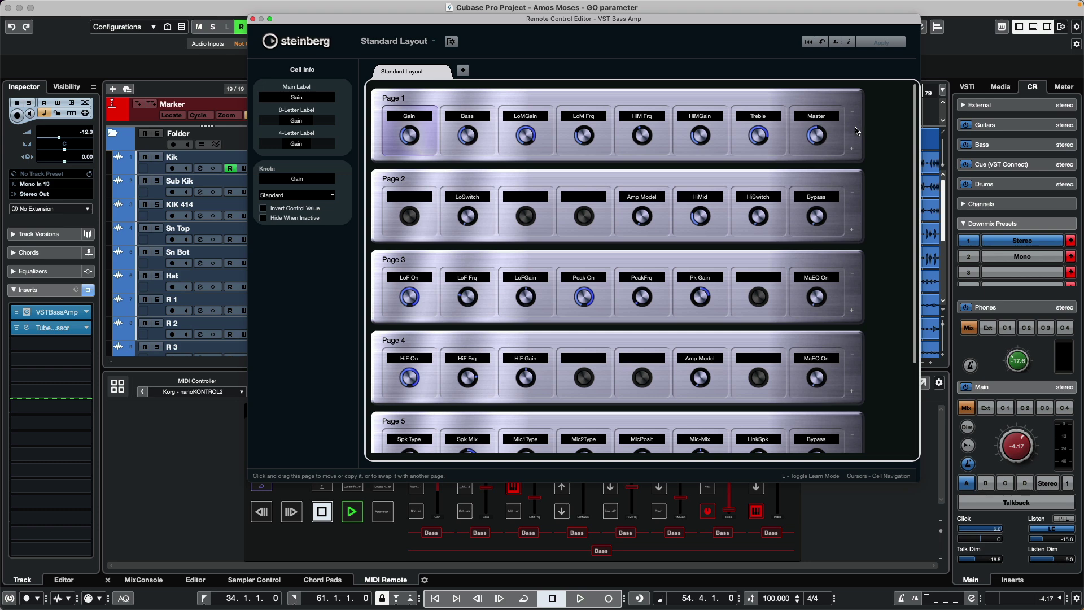
scroll(572, 203, "down", 5)
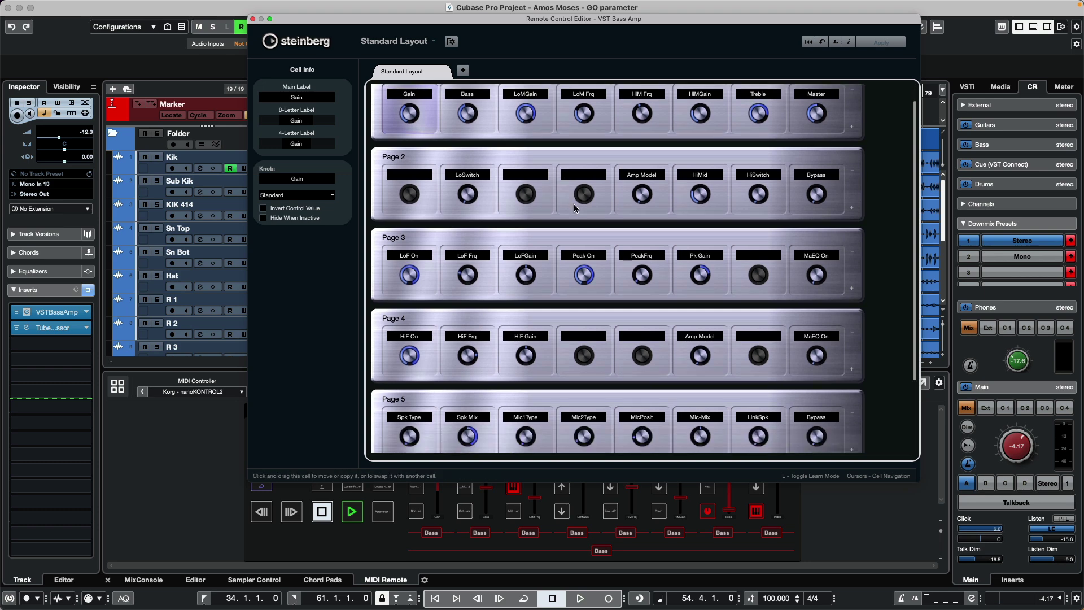
scroll(589, 223, "up", 5)
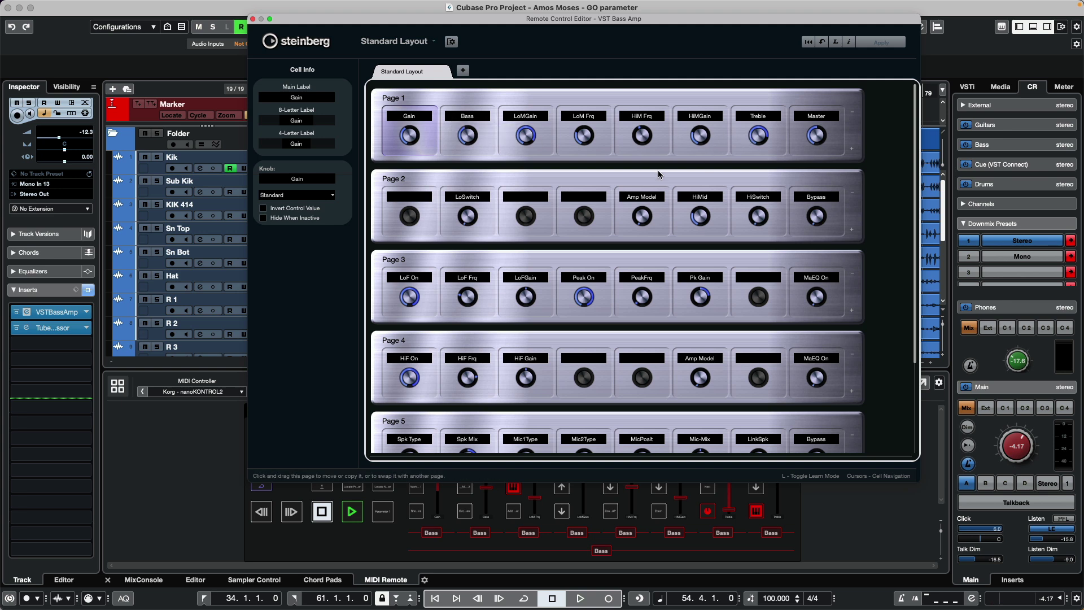
scroll(660, 170, "down", 5)
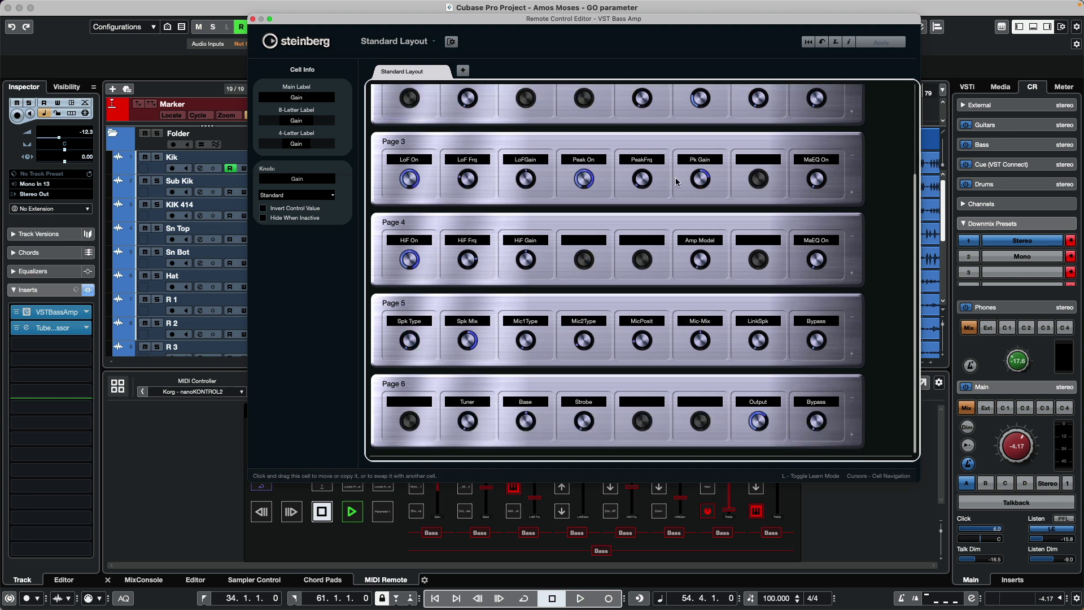
scroll(601, 359, "up", 7)
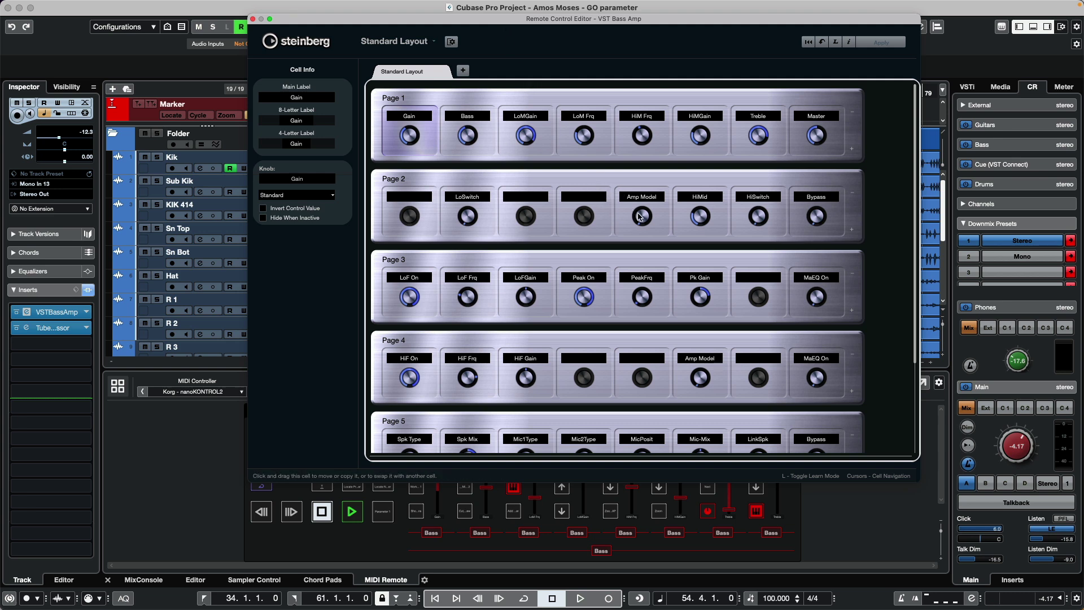
- Arrange the bass amp and Remote Control Editor windows so the amp's controls and the parameter pages are both accessible
left_click_drag(498, 19, 694, 74)
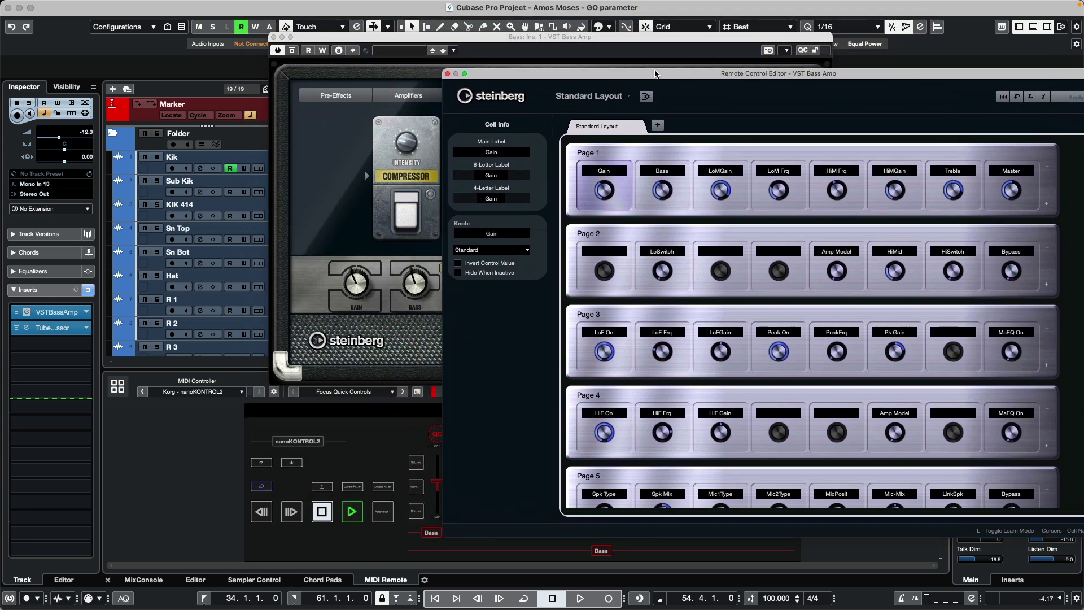
left_click_drag(383, 43, 113, 53)
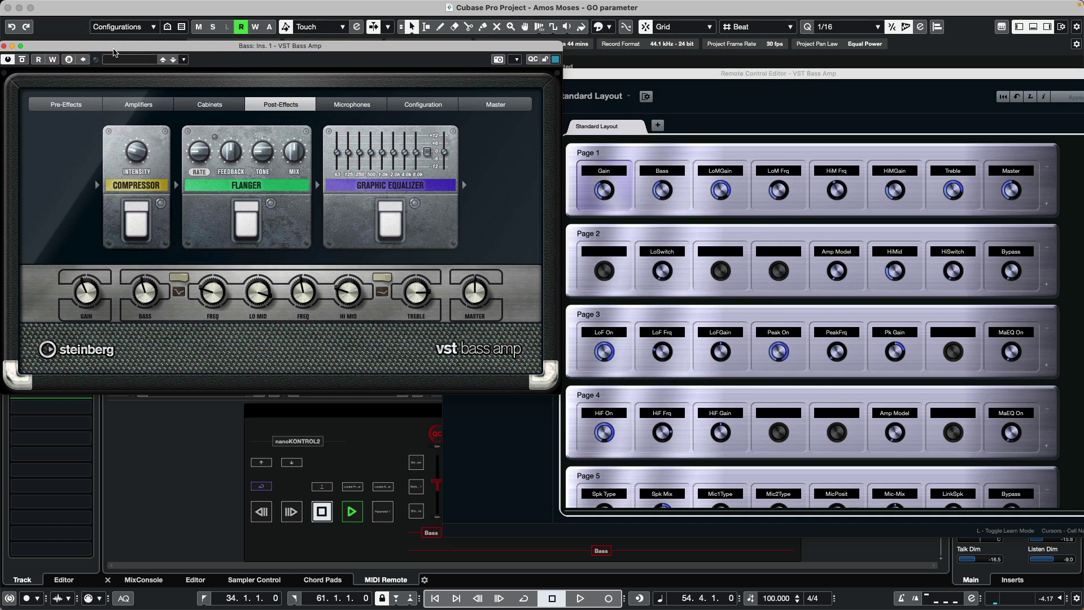
left_click_drag(730, 74, 655, 47)
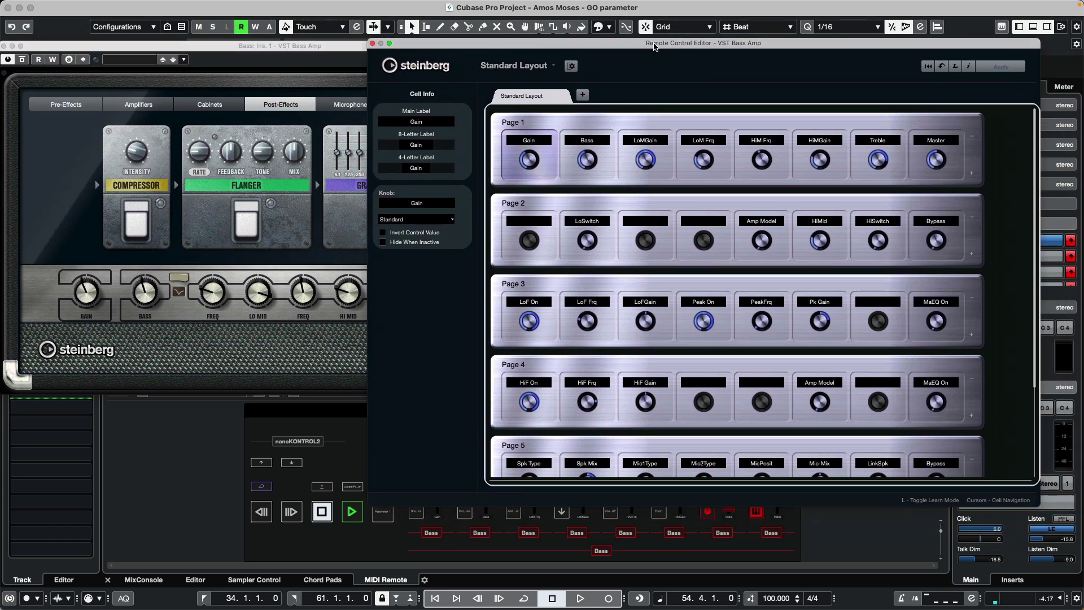
- Assign Speaker Type to the empty fourth cell of Page 2 in learn mode by choosing the 8 x 10 and then 4 x 12 cabinets
left_click(956, 68)
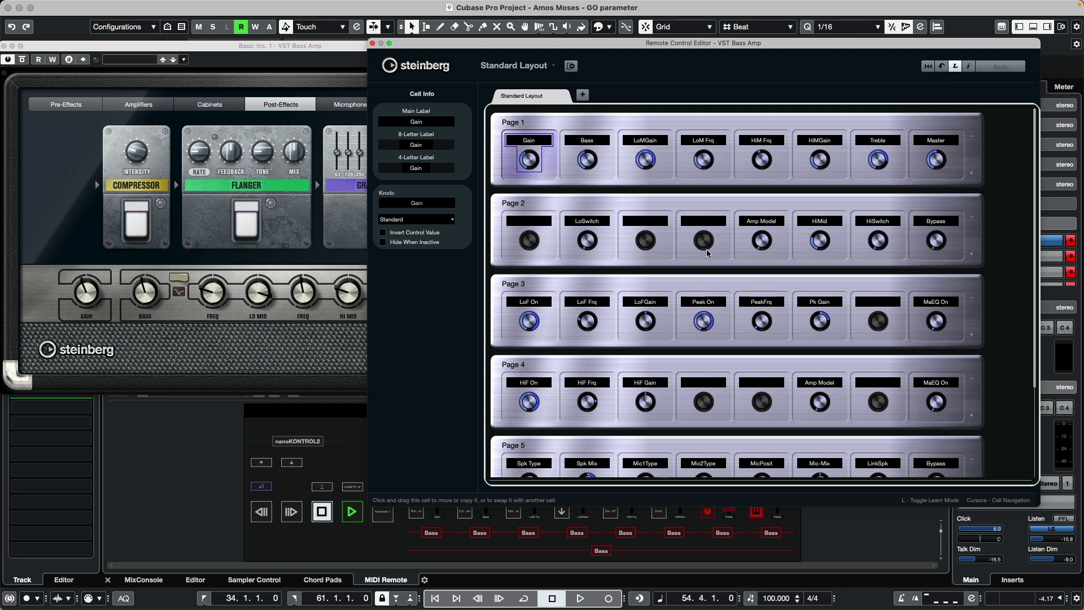
left_click(715, 229)
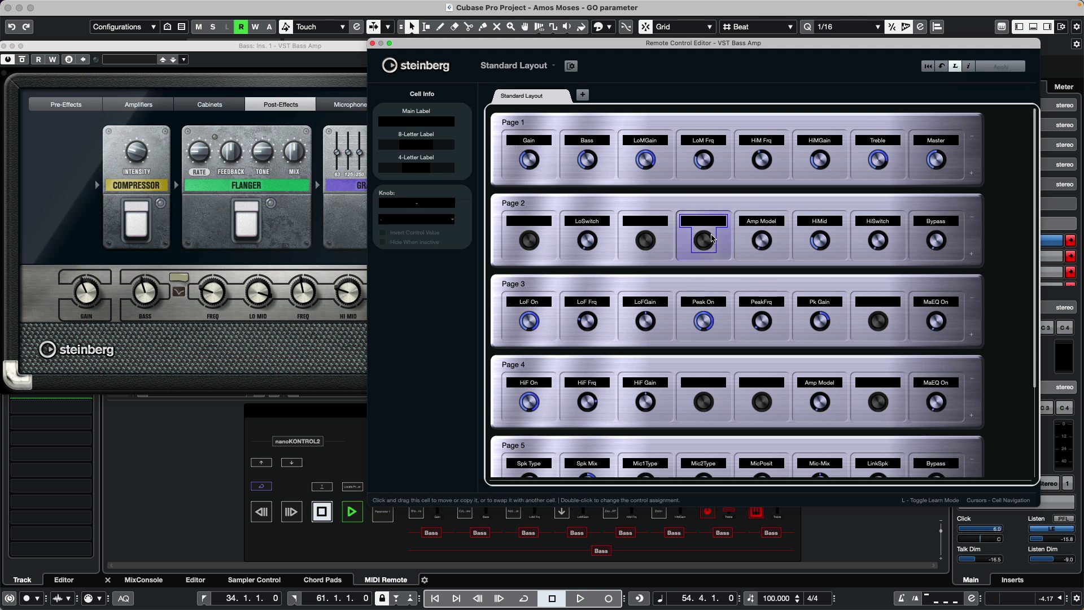
left_click(194, 106)
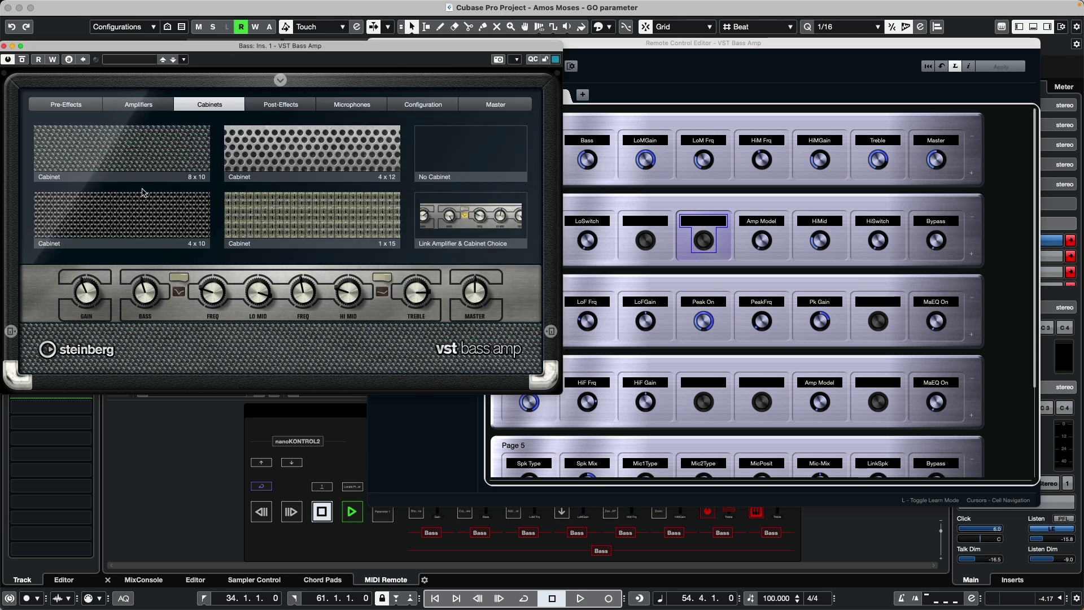
left_click(160, 152)
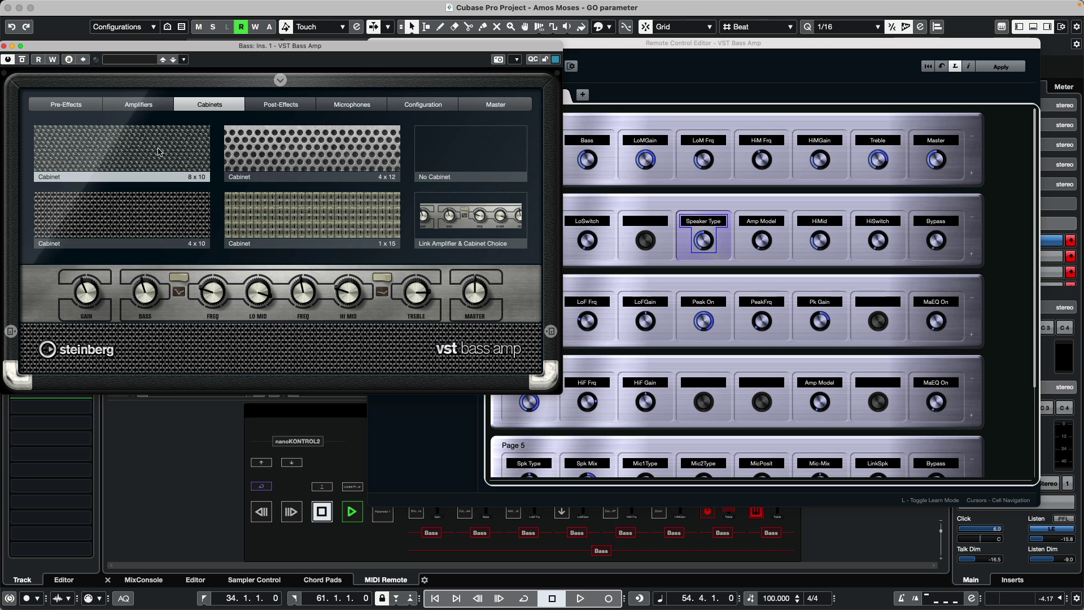
left_click(314, 150)
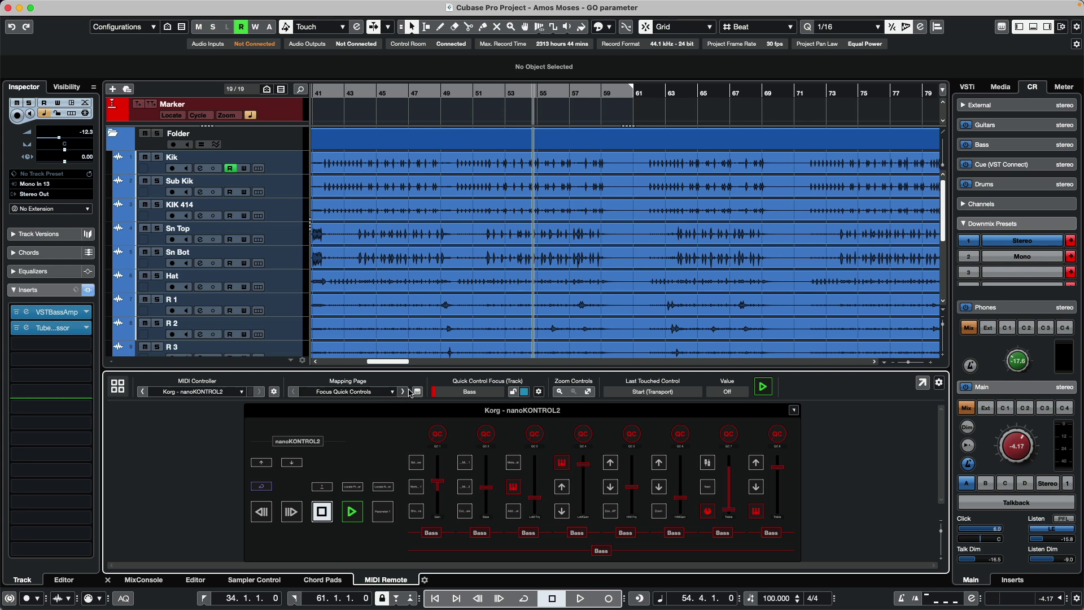
- Open the MIDI Remote Mapping Assistant for the nanoKONTROL2 and switch its mapping page to Plug Ins
left_click(418, 391)
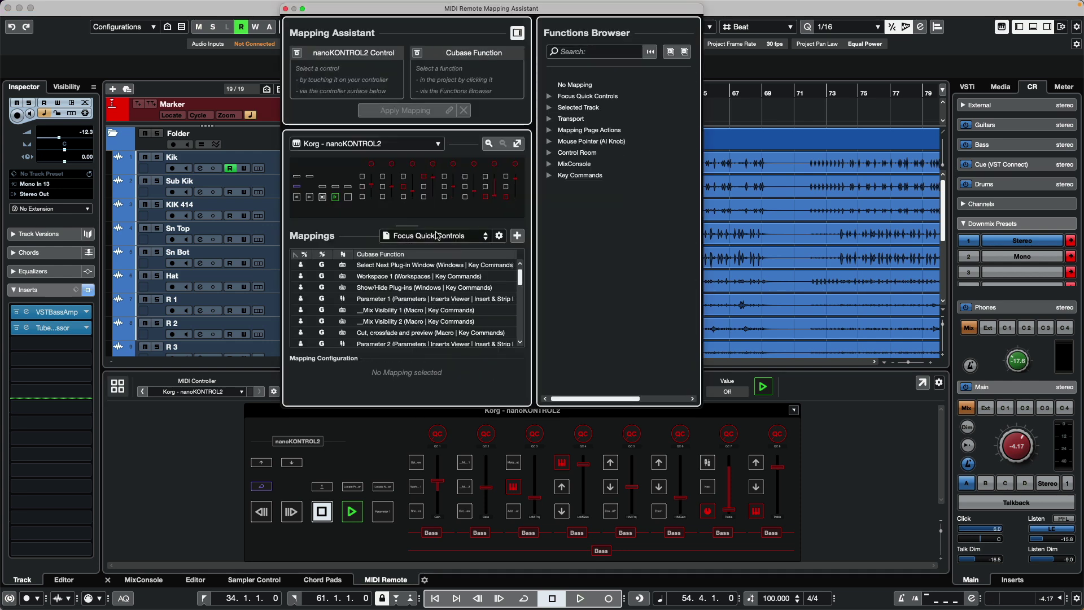
scroll(438, 238, "down", 1)
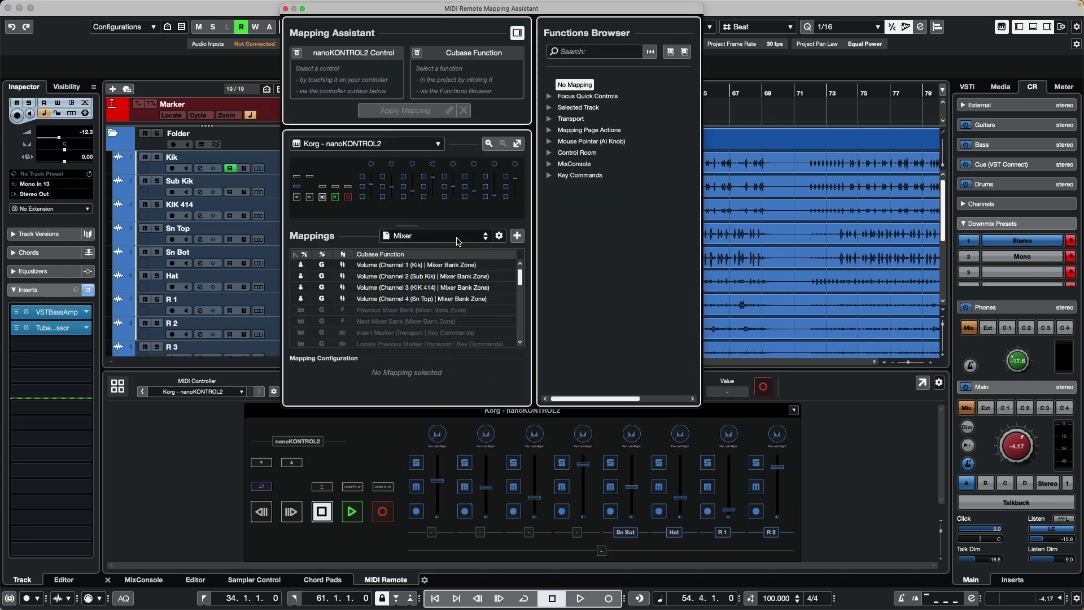
left_click(461, 236)
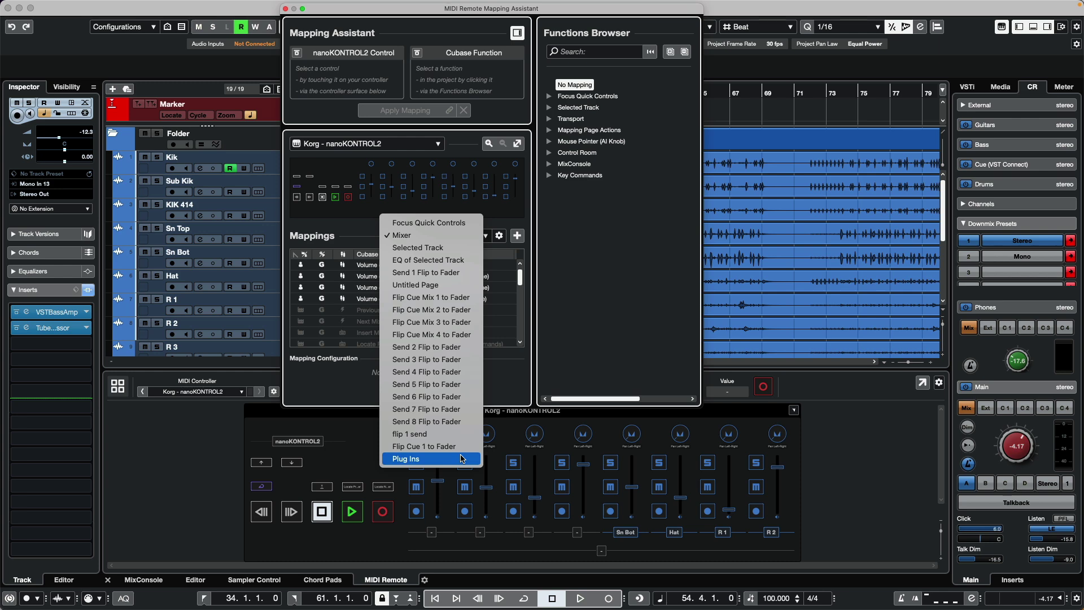
left_click(556, 241)
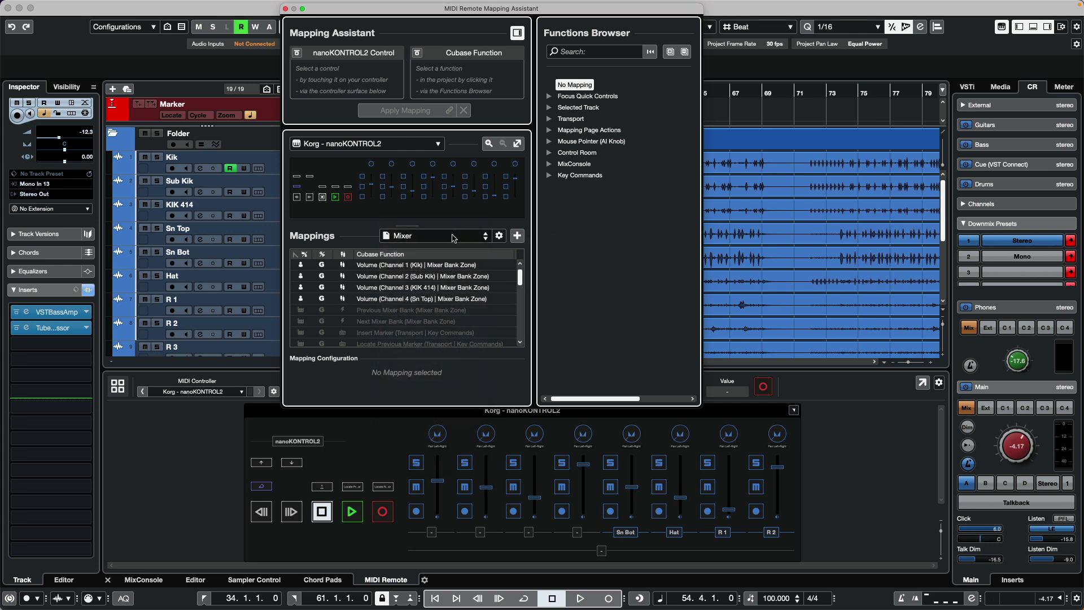
left_click(455, 236)
left_click(433, 458)
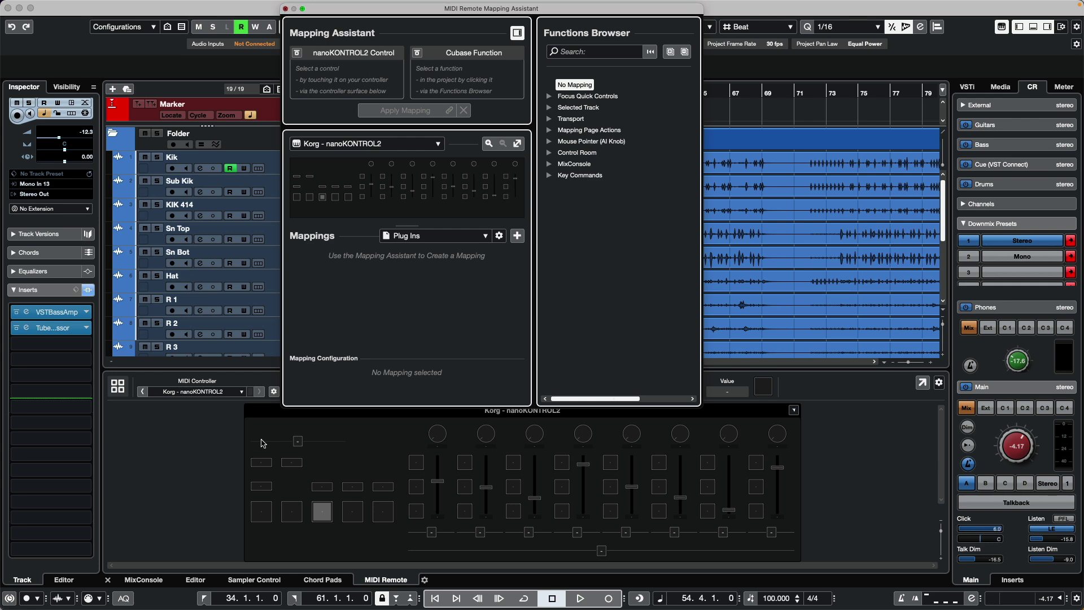
key("super+w")
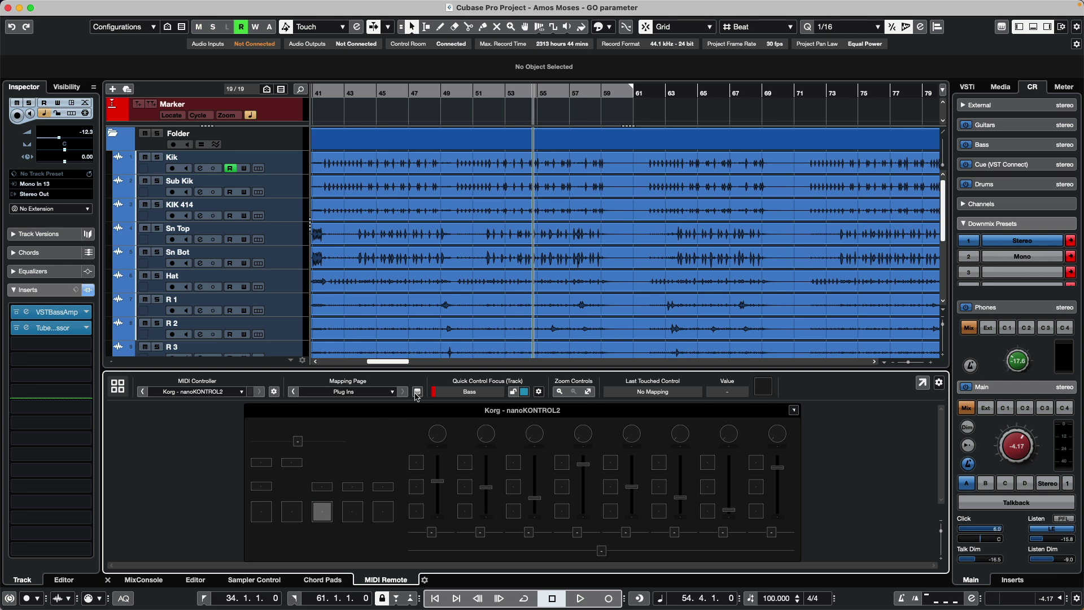
left_click(417, 391)
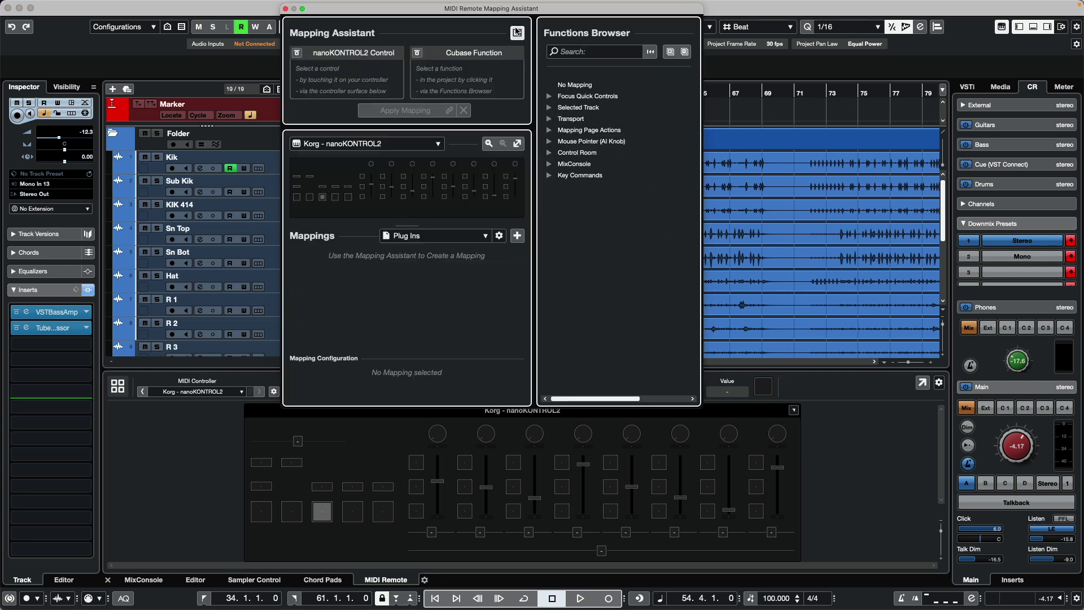
- Expand the selected track's Inserts Viewer parameters in the Functions Browser and confirm a Parameter Value Count of 8 in their setup
left_click(518, 33)
left_click(686, 33)
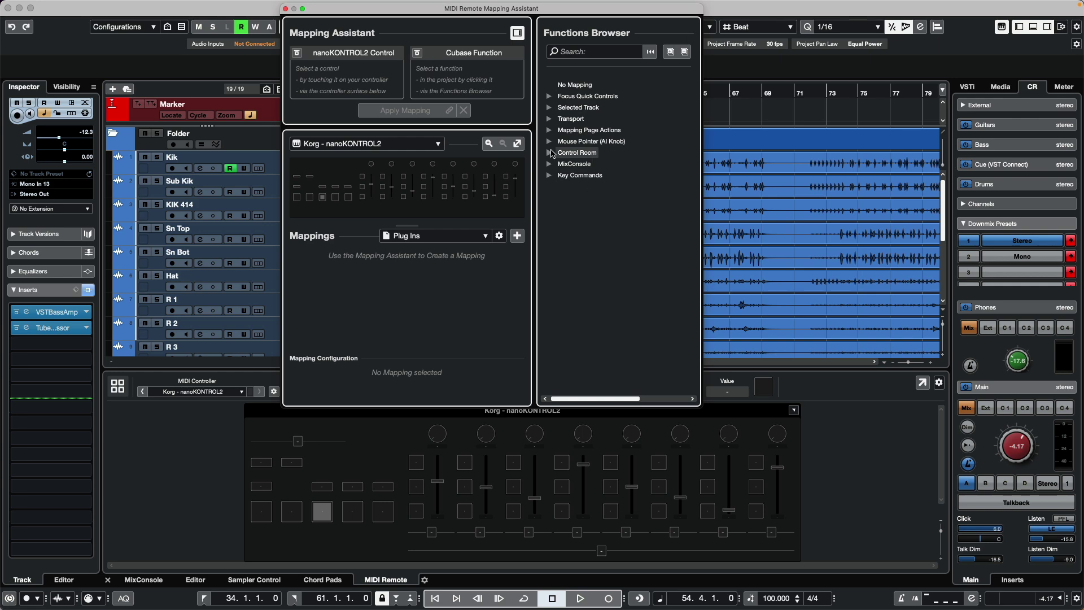
left_click(548, 108)
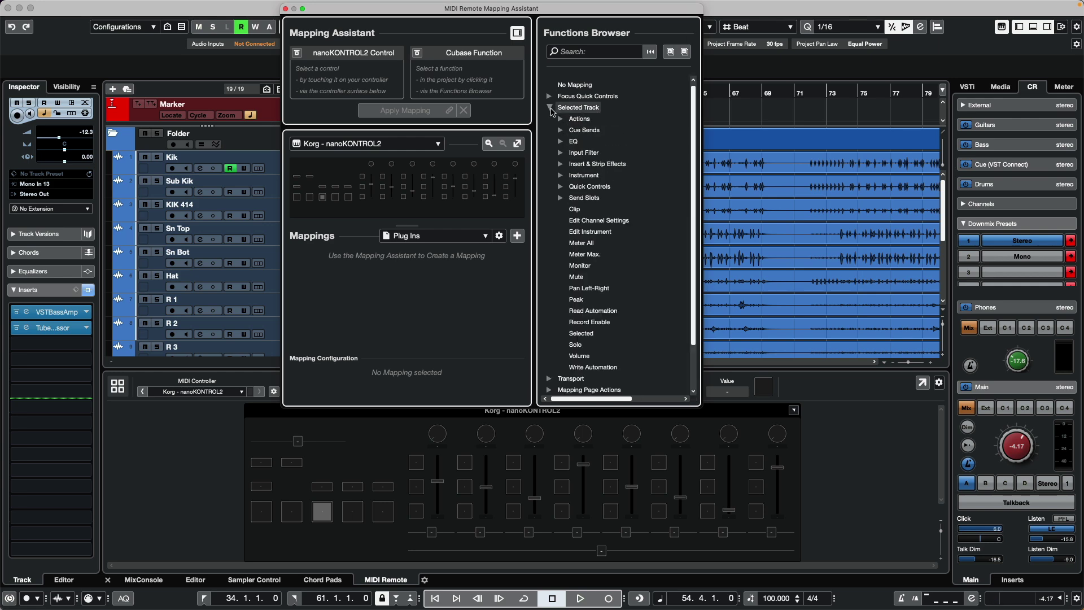
left_click(560, 163)
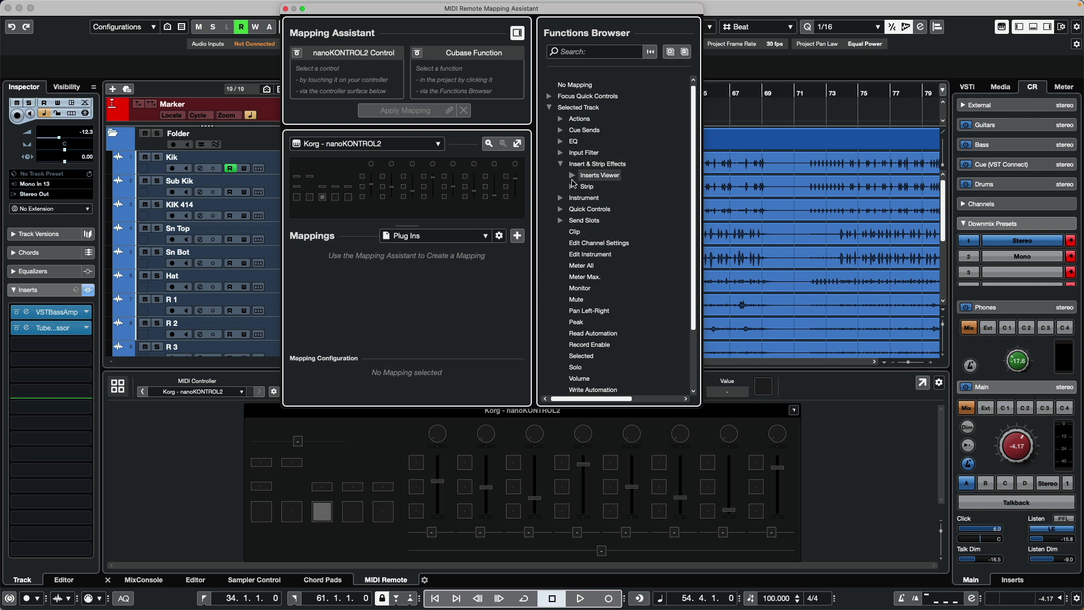
left_click(572, 176)
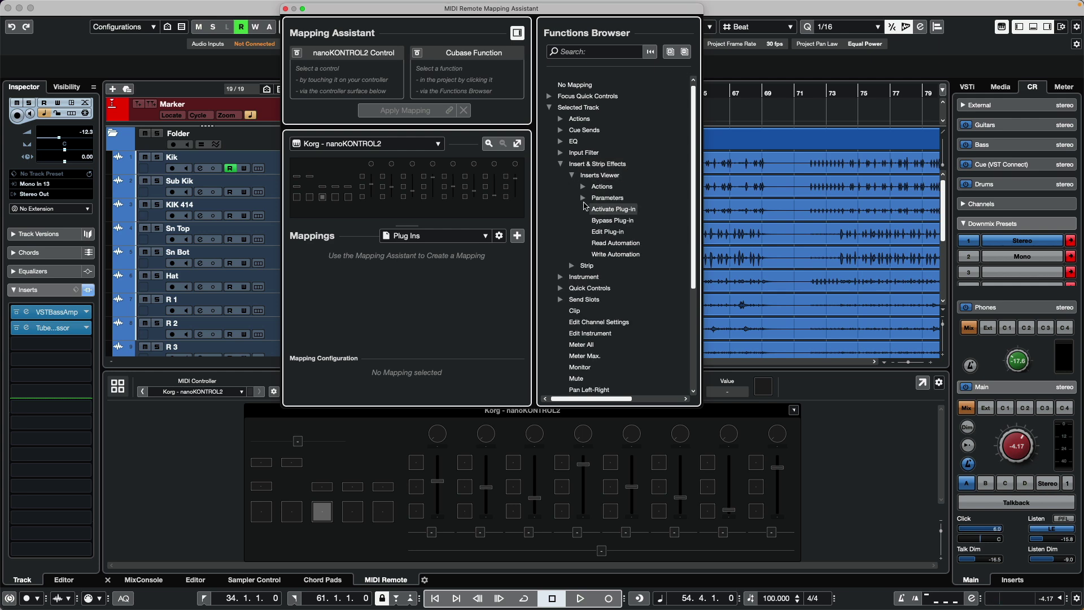
left_click(583, 198)
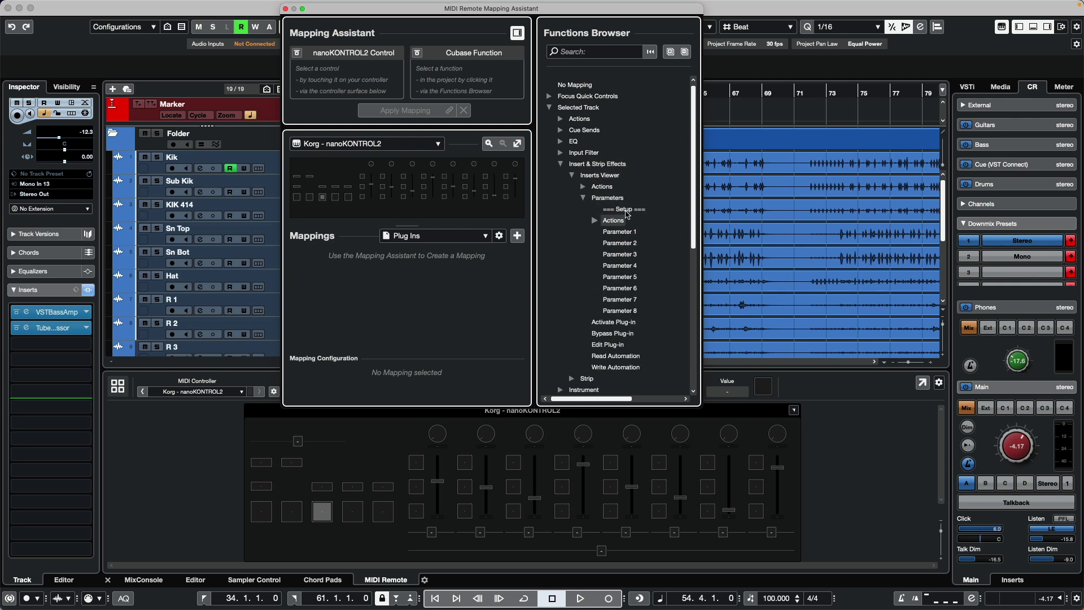
left_click(625, 210)
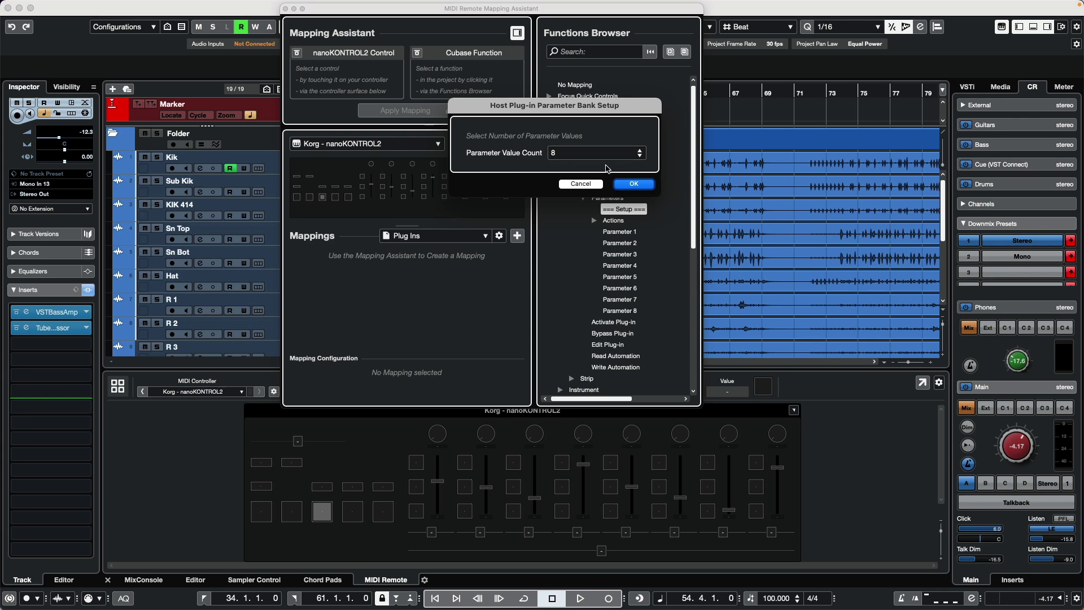
left_click(633, 183)
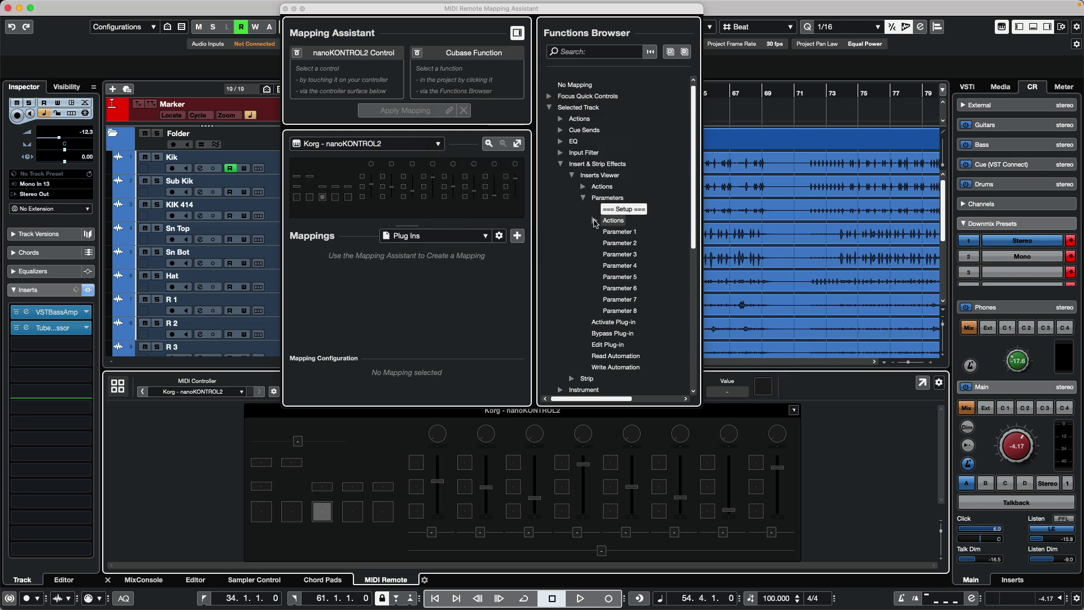
- Map the upper-row right button to Next Plug-in Parameter Bank and the left one beside it to Previous Plug-in Parameter Bank
left_click(594, 220)
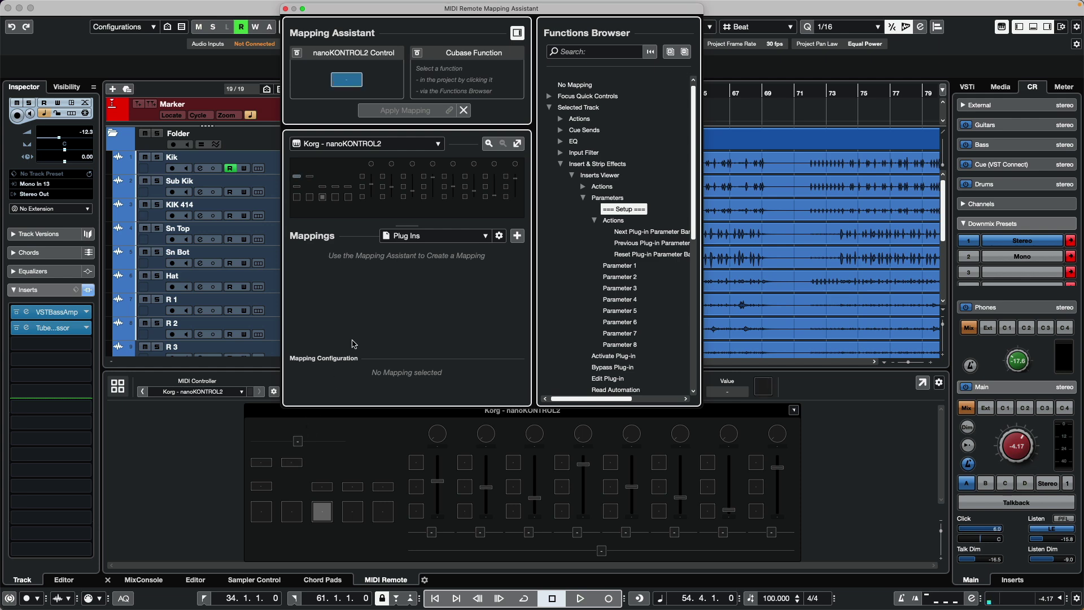
double_click(638, 231)
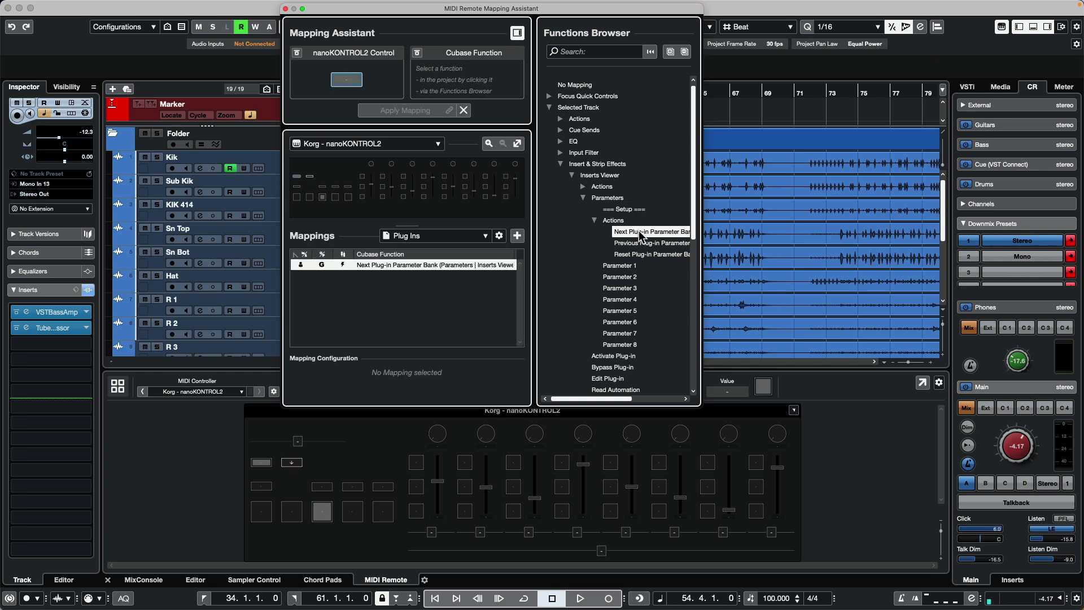
double_click(640, 243)
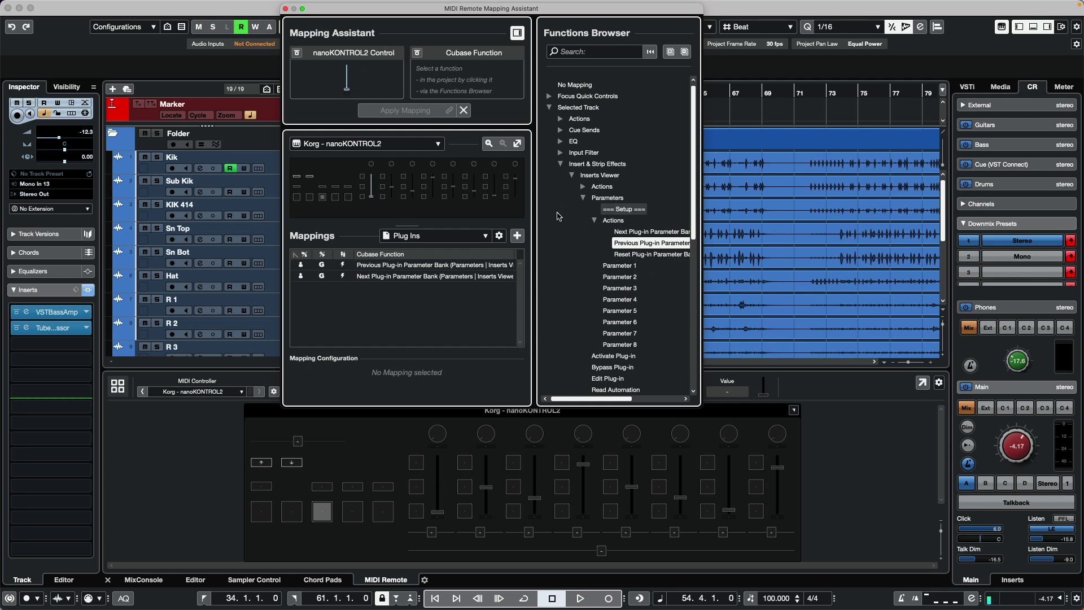
- Map the controller's first four faders in order to the Inserts Viewer's Parameter 1, Parameter 2, Parameter 3 and Parameter 4
double_click(621, 266)
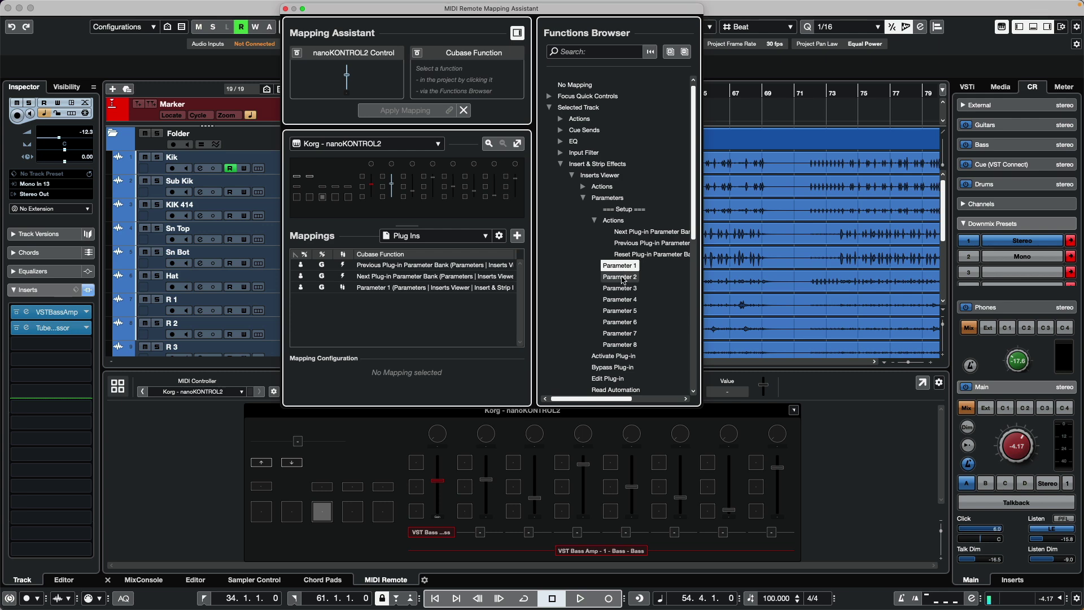
double_click(621, 277)
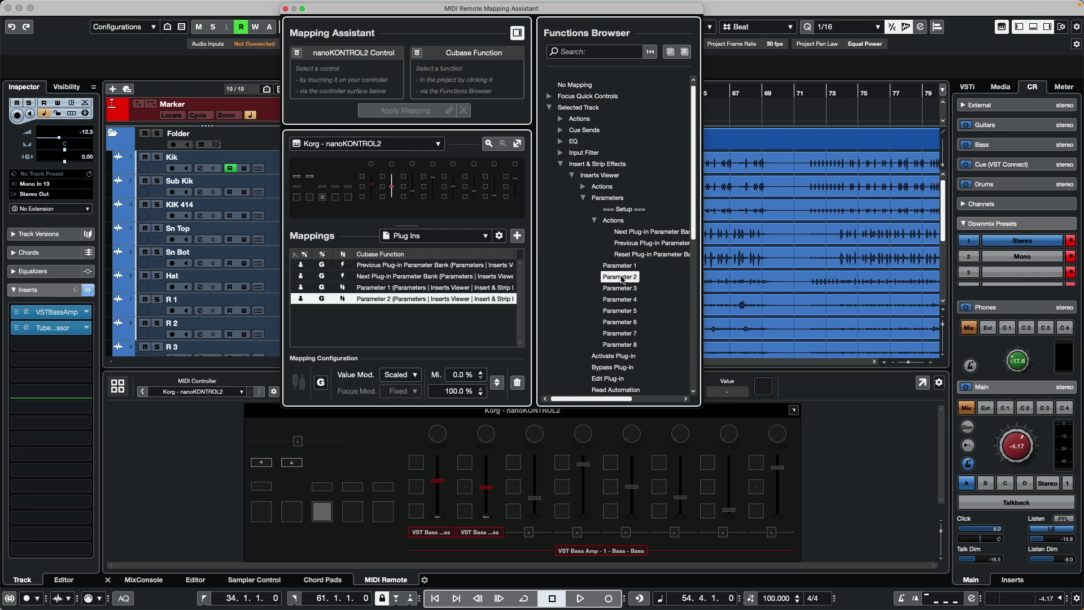
double_click(621, 289)
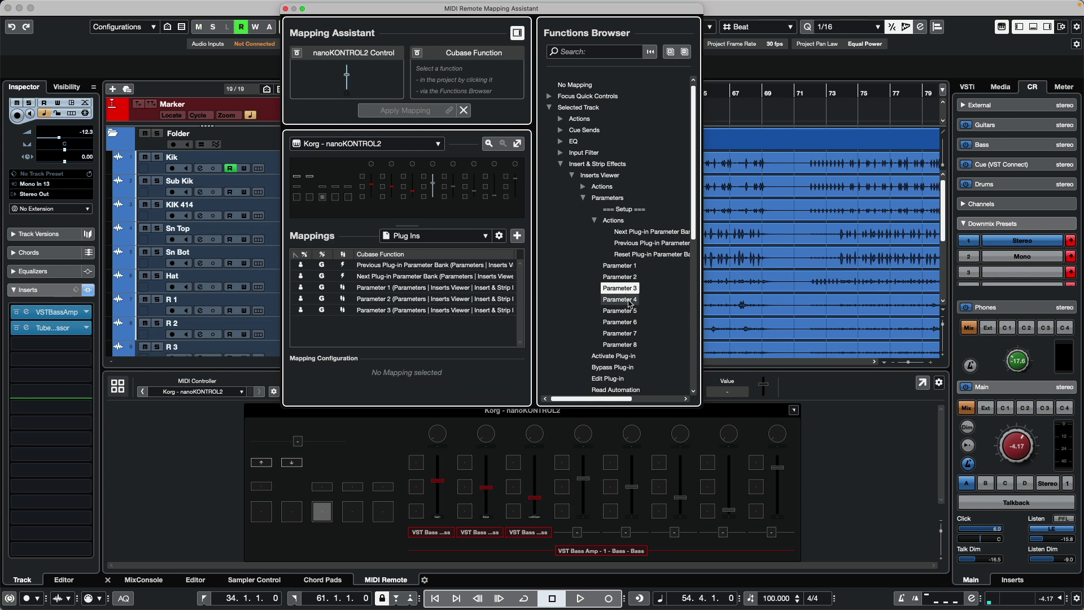
double_click(630, 301)
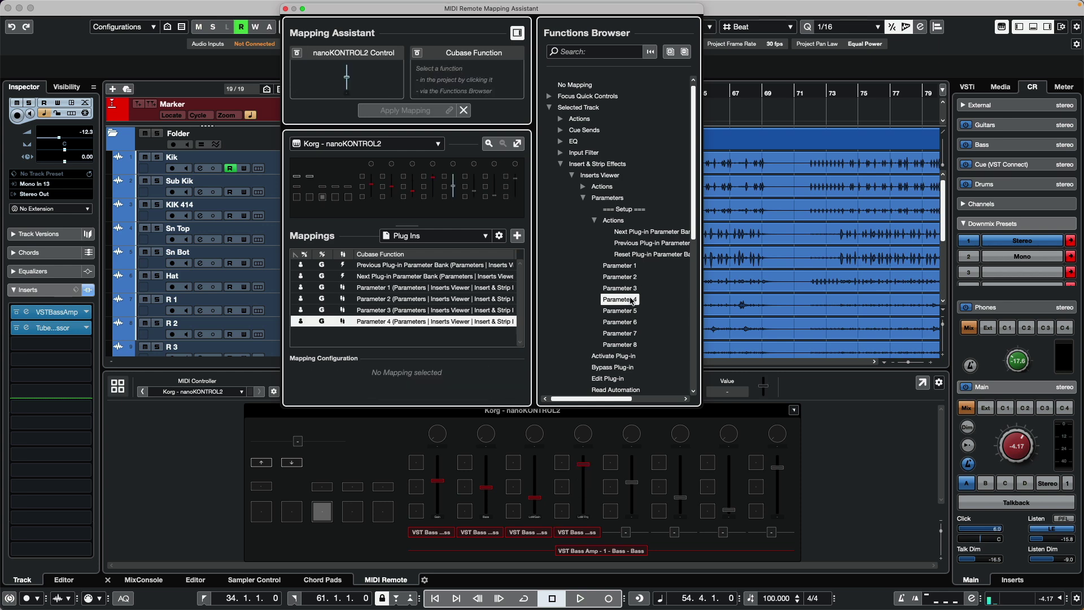
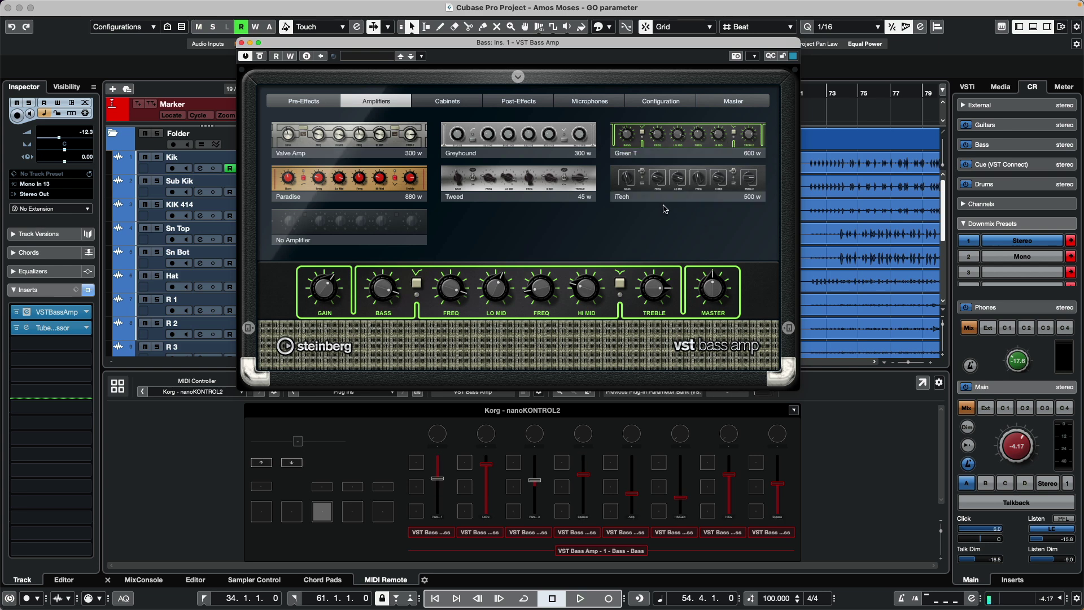
- Open the Tube Compressor insert on the Bass track so the mapped faders control it
left_click(61, 331)
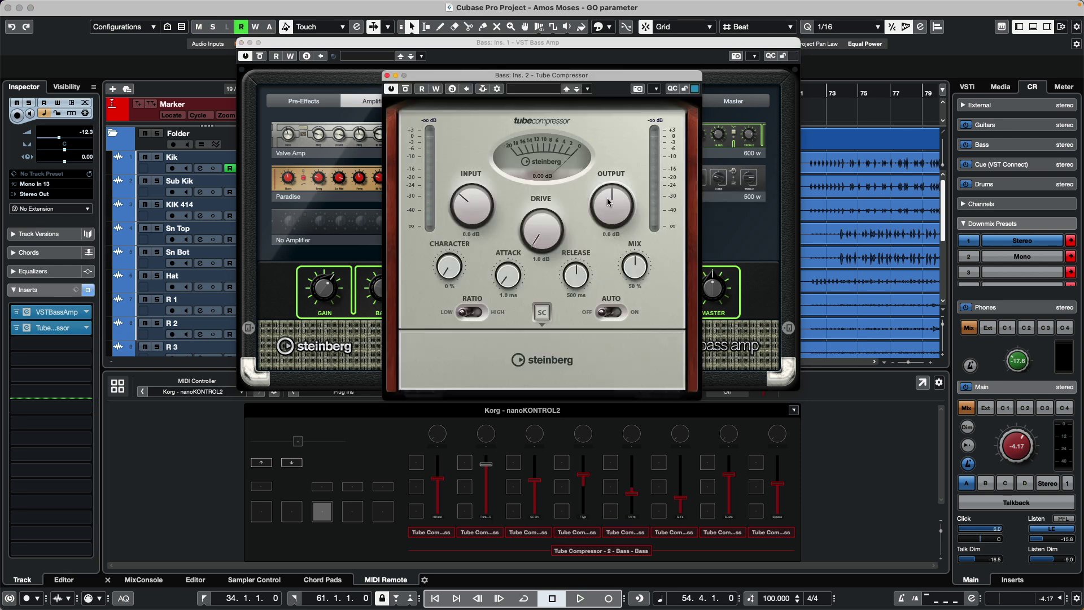